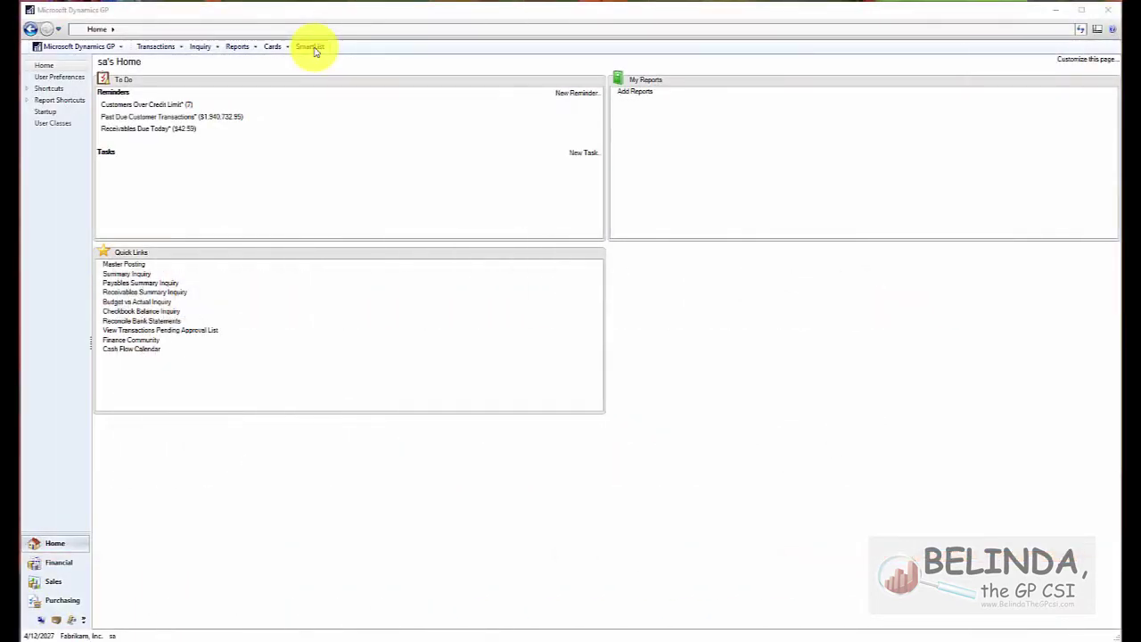
Open the SmartList window from the Dynamics GP navigation bar.
{"action": "left_click", "coordinate": [311, 46]}
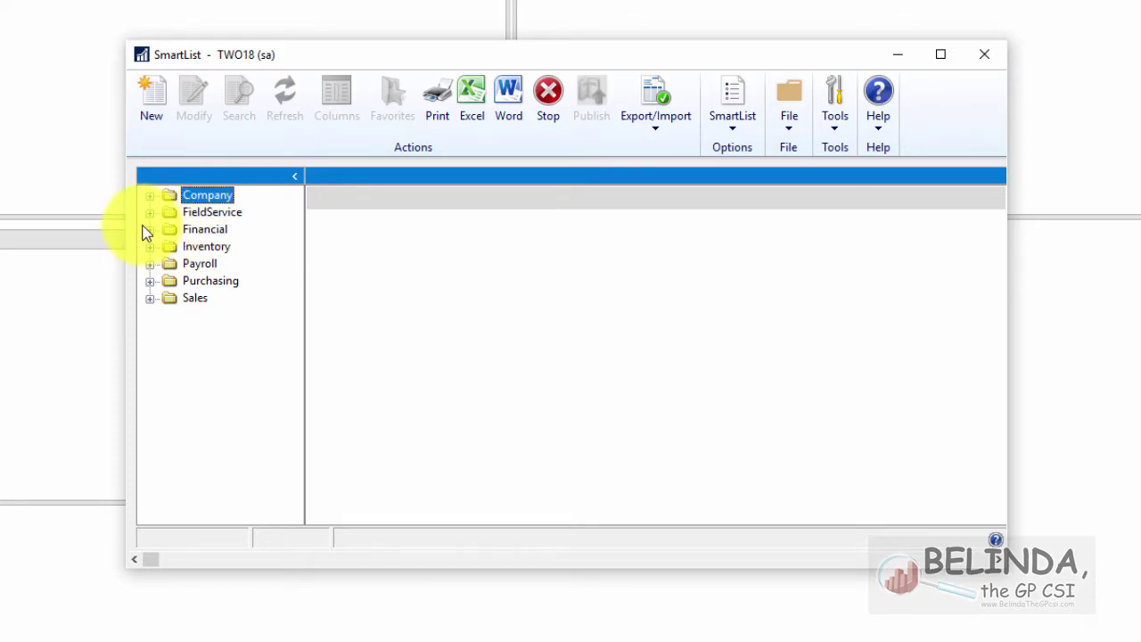
Load the default * Bank Transactions list under the Financial category.
{"action": "left_click", "coordinate": [149, 230]}
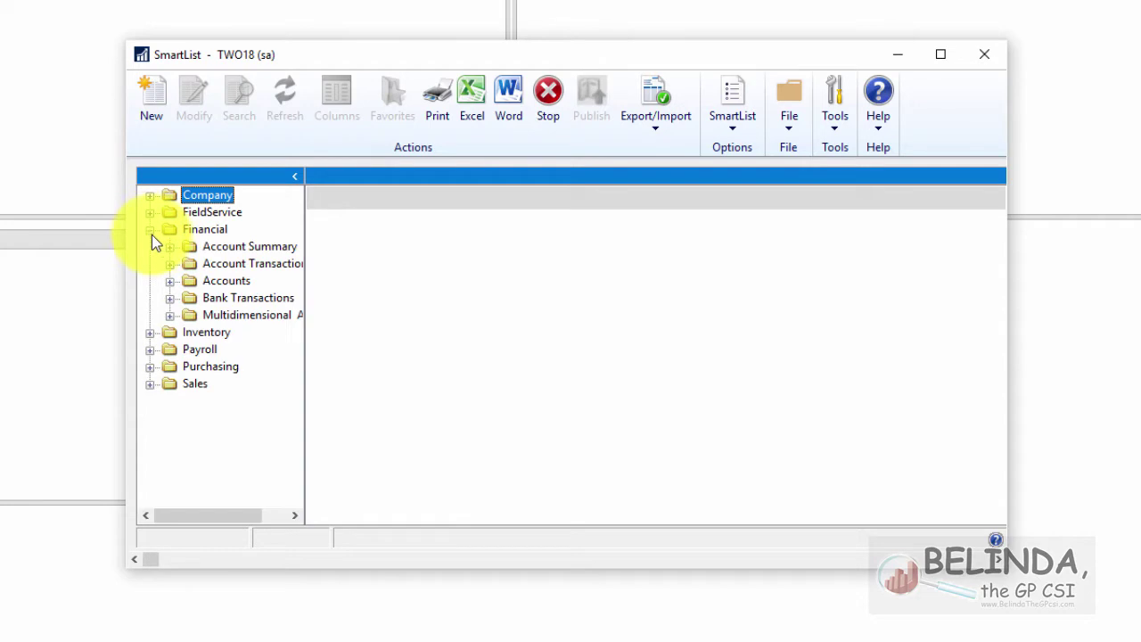
{"action": "left_click", "coordinate": [175, 298]}
{"action": "left_click", "coordinate": [207, 317]}
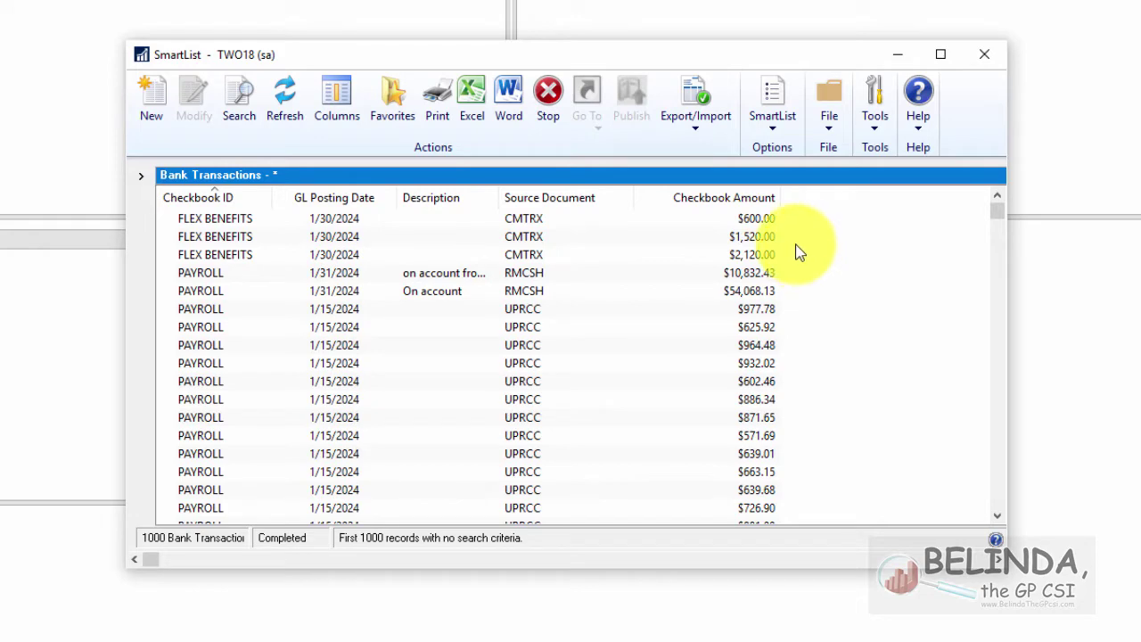
Add a Document Status column to the Bank Transactions list after Checkbook Amount.
{"action": "left_click", "coordinate": [343, 105]}
{"action": "left_click", "coordinate": [266, 463]}
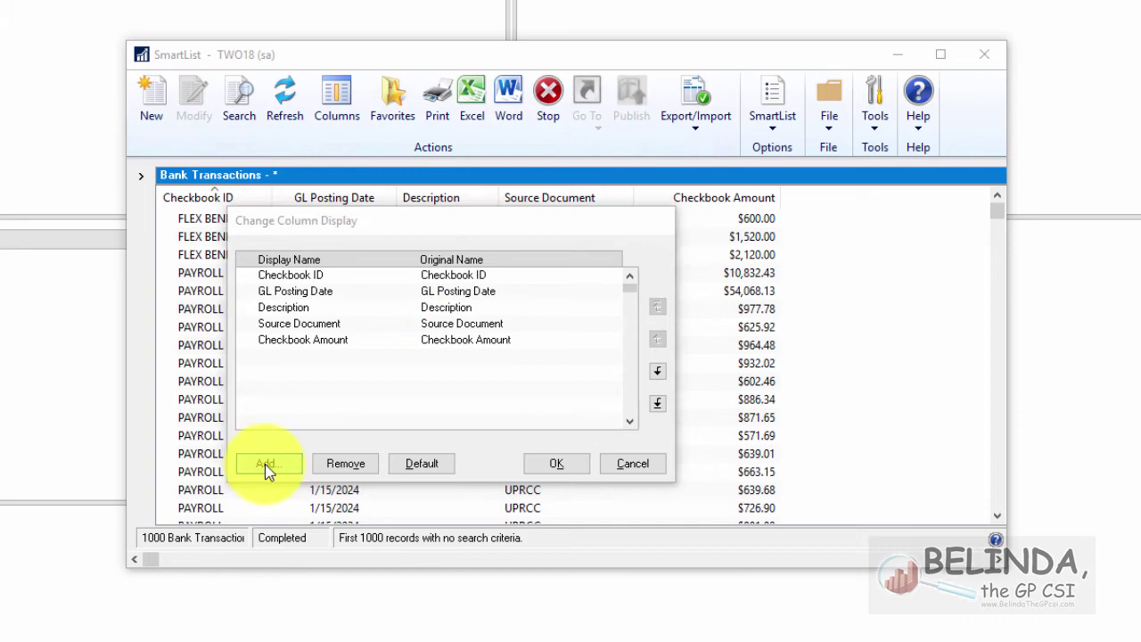
{"action": "scroll", "coordinate": [335, 375], "scroll_direction": "down", "scroll_amount": 2}
{"action": "scroll", "coordinate": [335, 379], "scroll_direction": "down", "scroll_amount": 3}
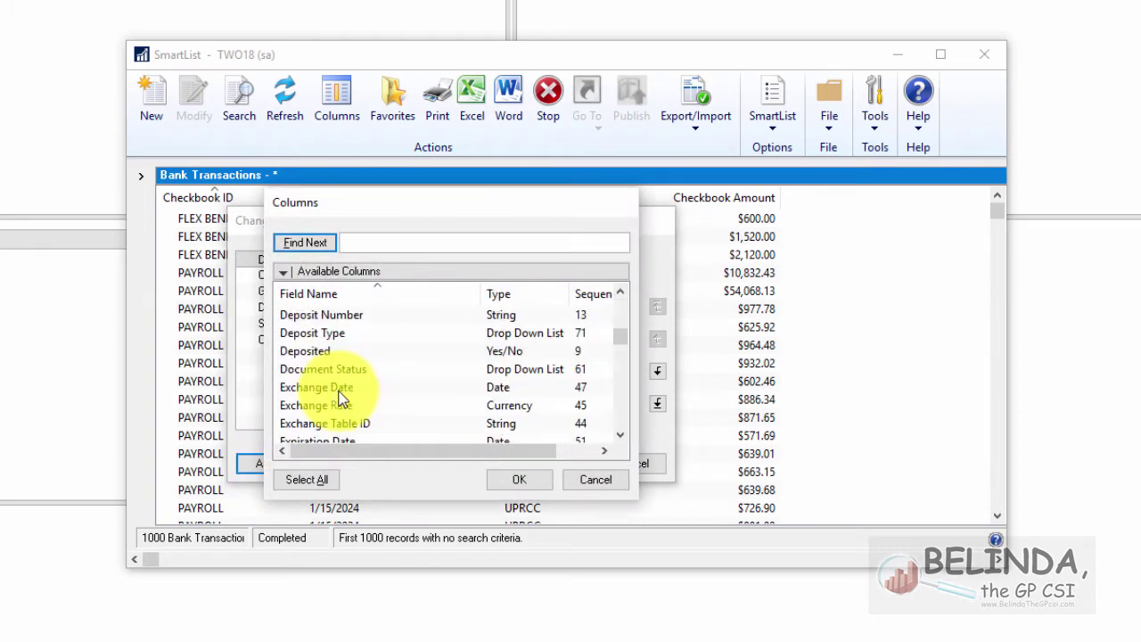
{"action": "left_click", "coordinate": [343, 369]}
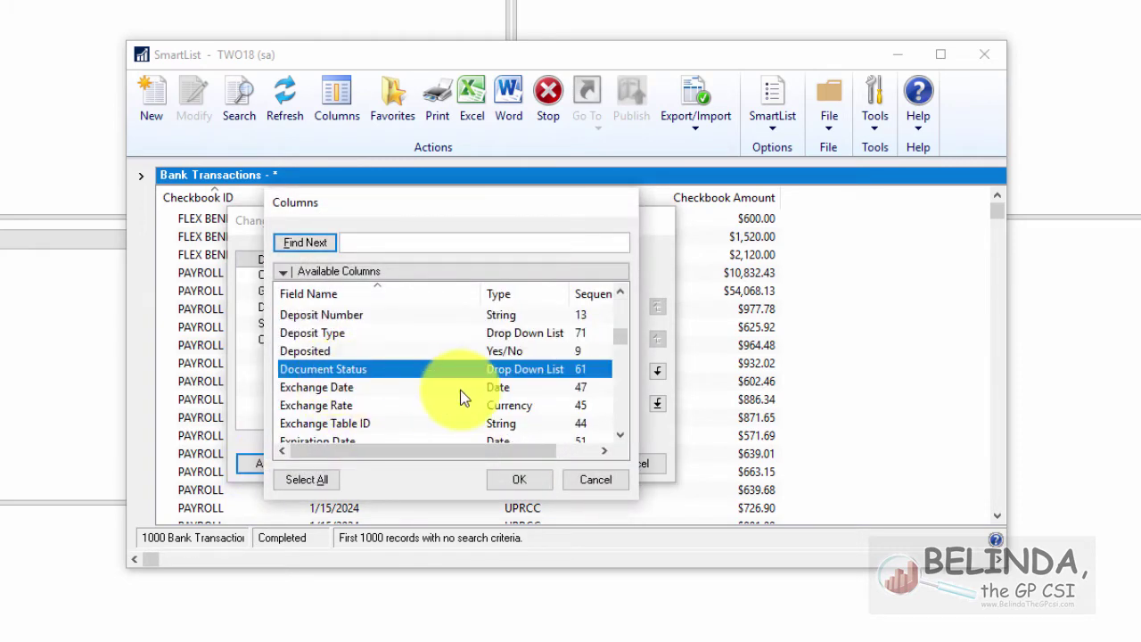
{"action": "left_click", "coordinate": [525, 483]}
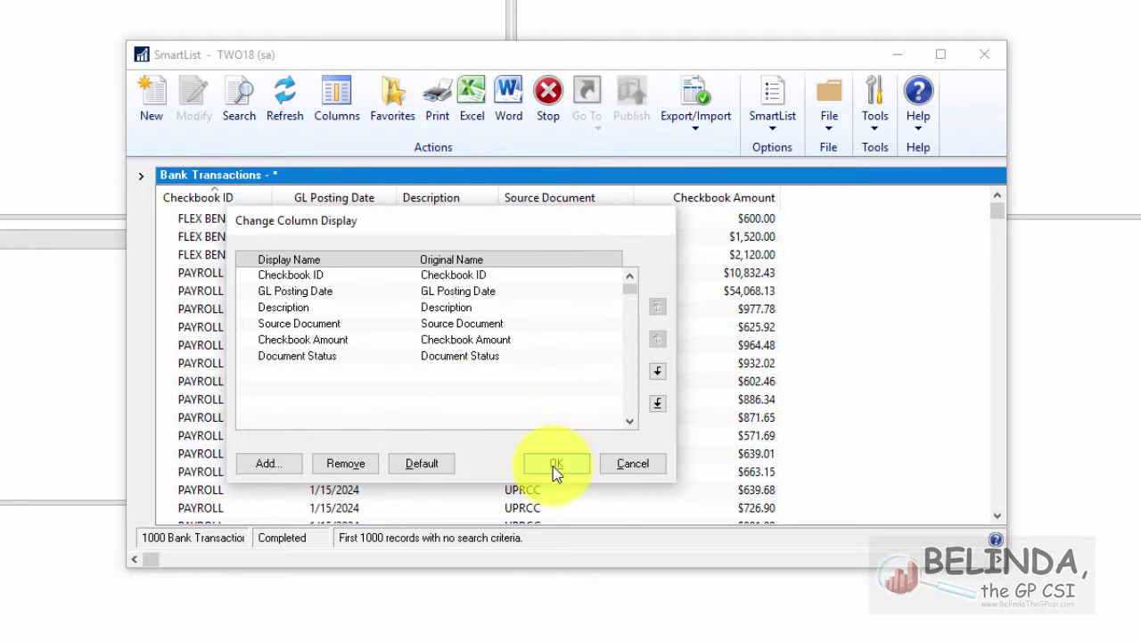
{"action": "left_click", "coordinate": [552, 464]}
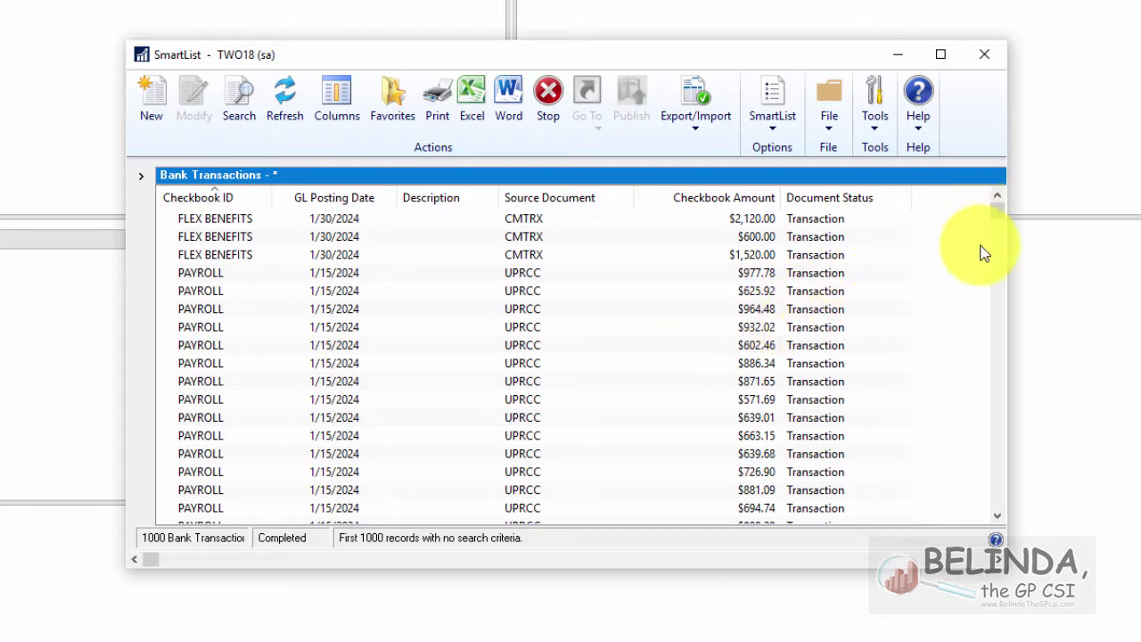
{"action": "left_click_drag", "start_coordinate": [997, 208], "coordinate": [970, 207]}
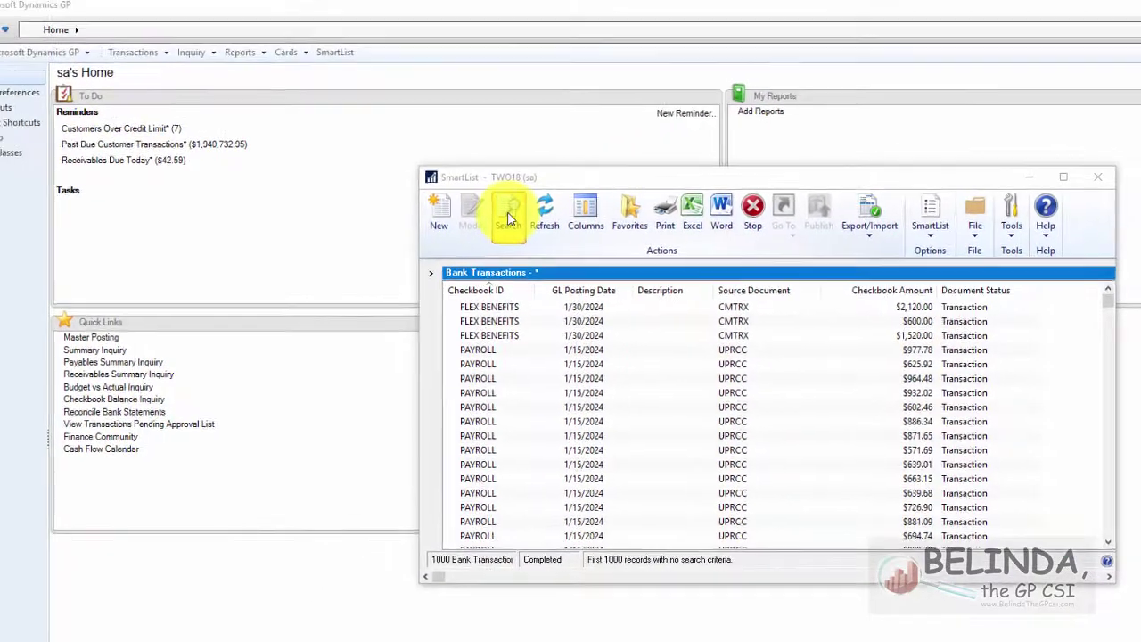
Set search Maximum Records to 10,000,000 and choose Document Status as the search column.
{"action": "left_click", "coordinate": [356, 147]}
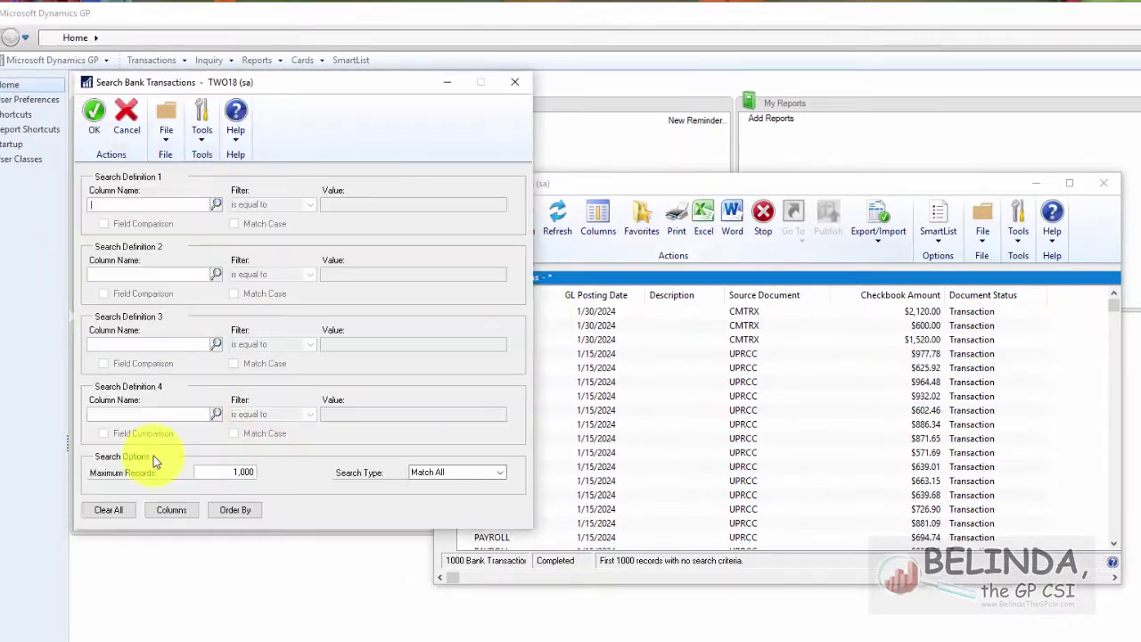
{"action": "left_click", "coordinate": [241, 475]}
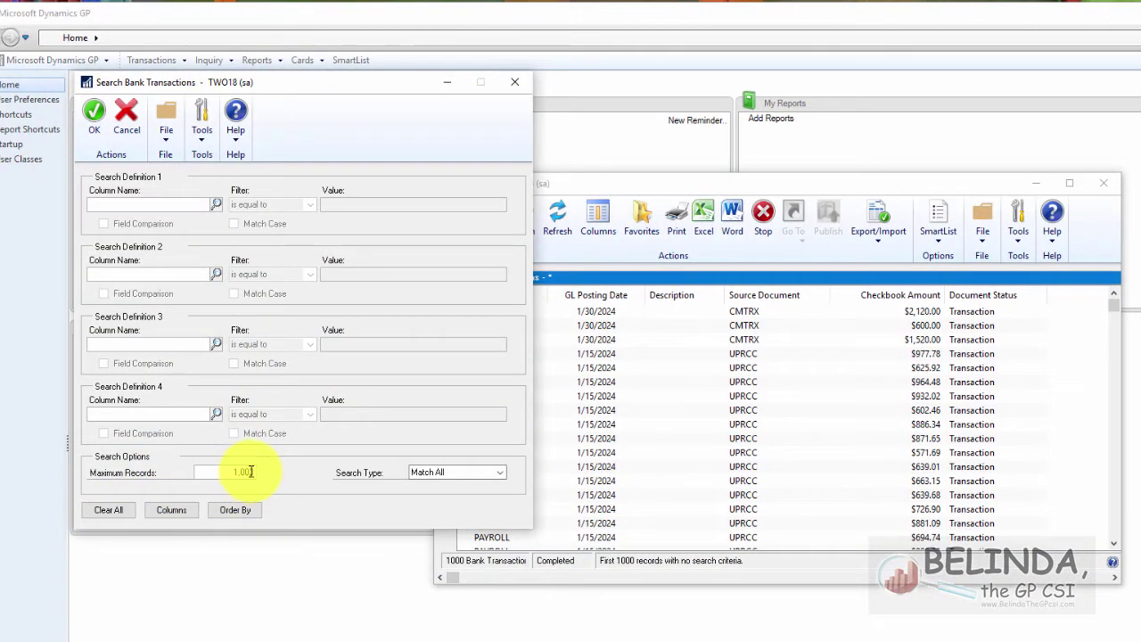
{"action": "left_click_drag", "start_coordinate": [251, 472], "coordinate": [229, 478]}
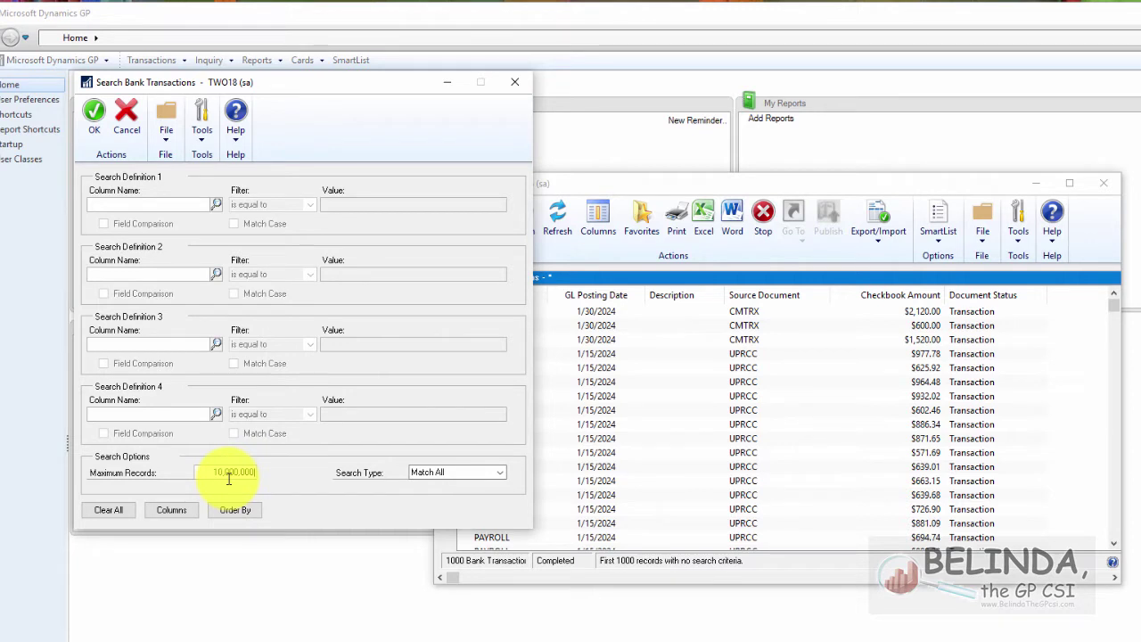
{"action": "left_click", "coordinate": [217, 206]}
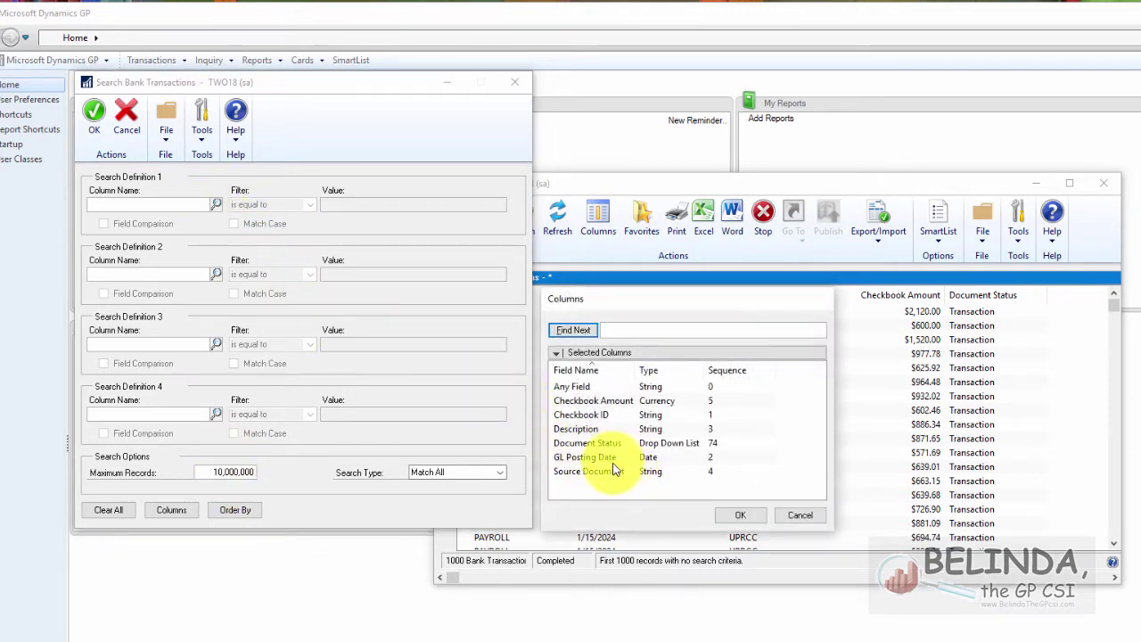
{"action": "left_click", "coordinate": [600, 443]}
{"action": "double_click", "coordinate": [598, 443]}
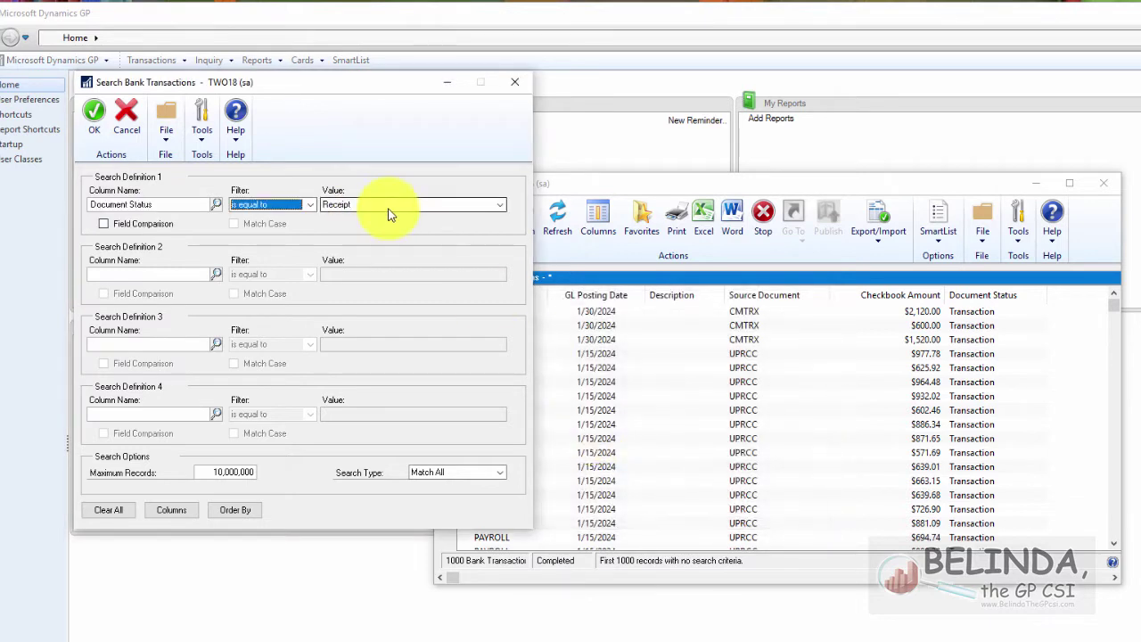
Filter Document Status is equal to Transaction and run the search.
{"action": "left_click", "coordinate": [303, 204]}
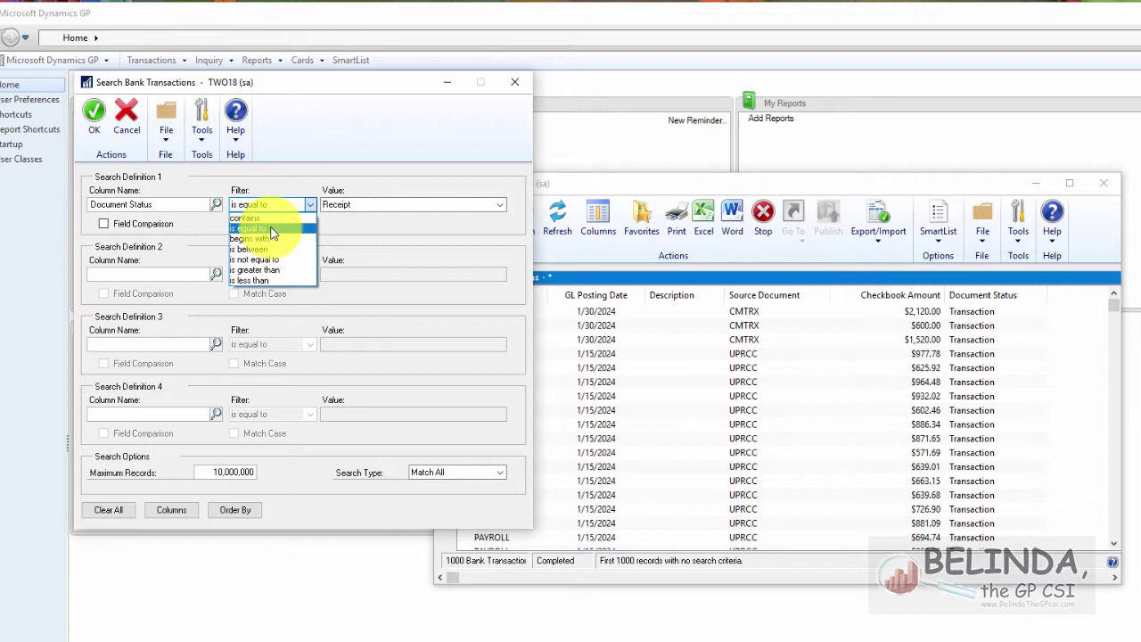
{"action": "left_click", "coordinate": [284, 262]}
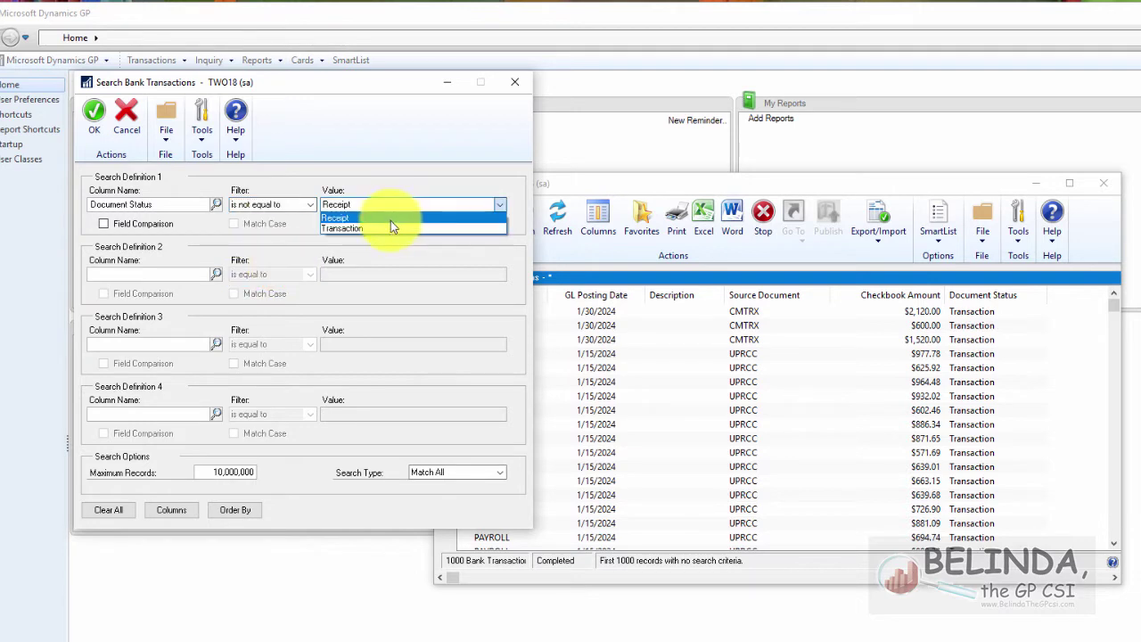
{"action": "left_click", "coordinate": [304, 207]}
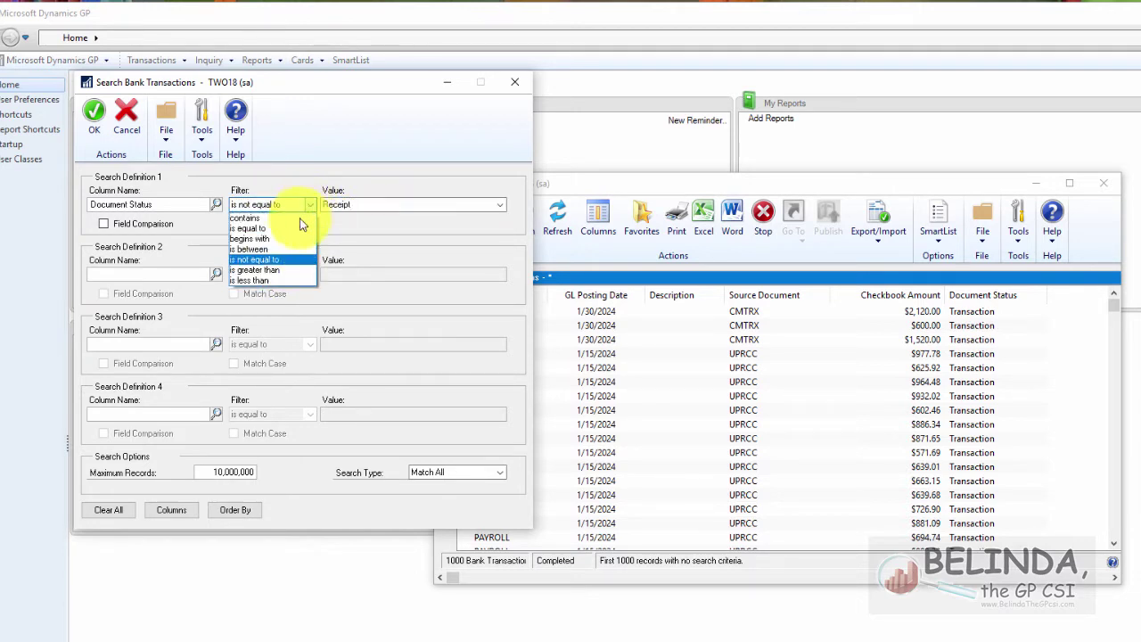
{"action": "left_click", "coordinate": [291, 230]}
{"action": "left_click", "coordinate": [385, 205]}
{"action": "left_click", "coordinate": [377, 229]}
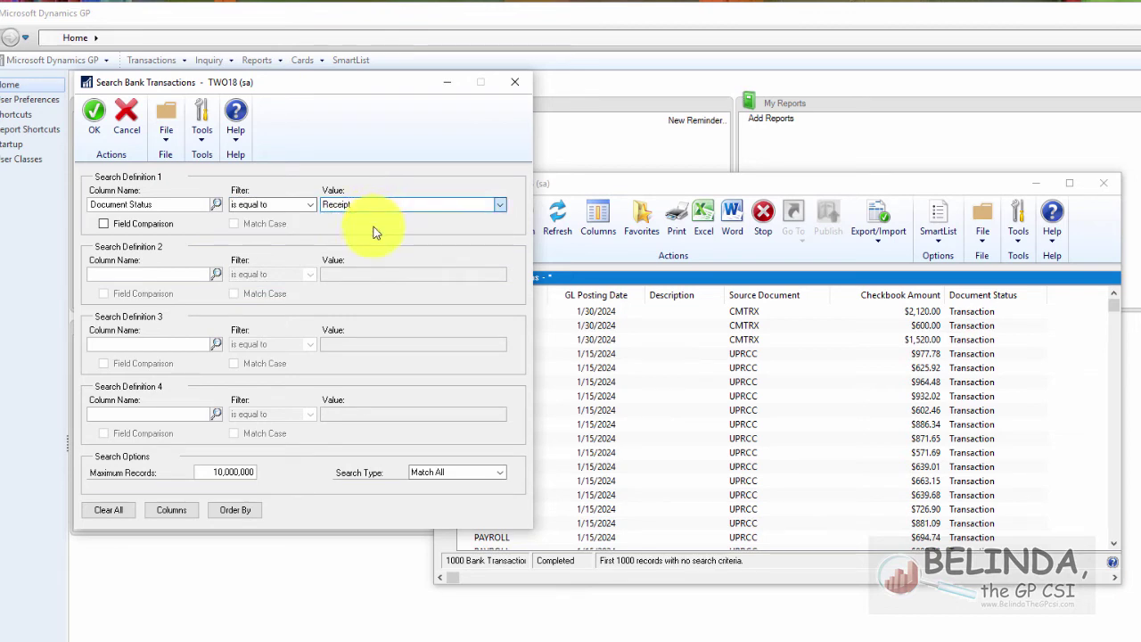
{"action": "left_click", "coordinate": [93, 112]}
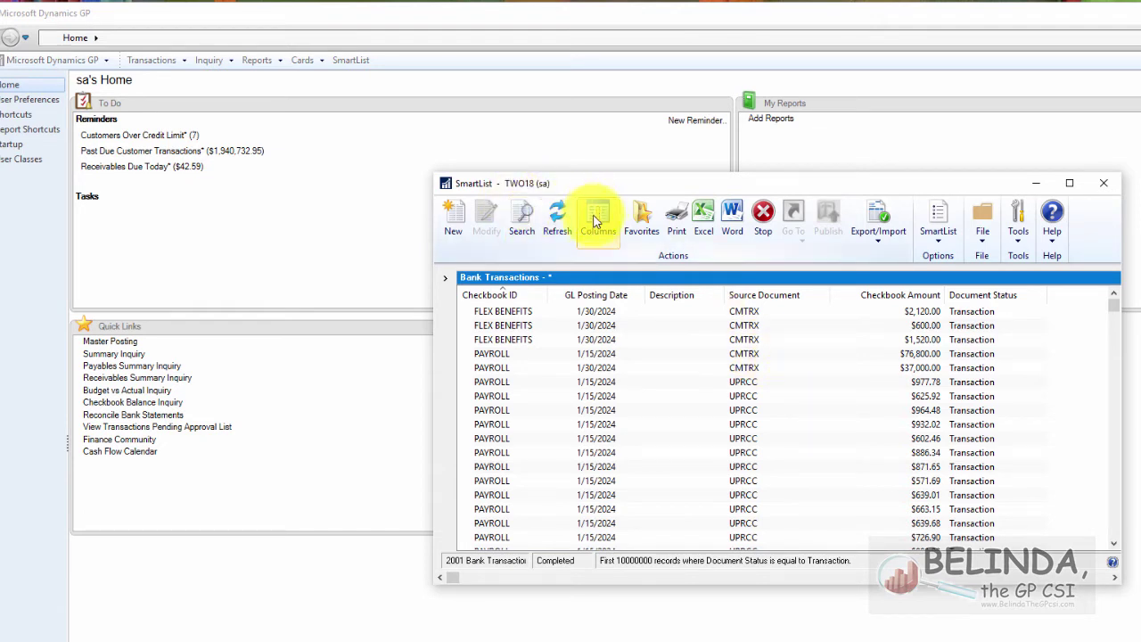
Save the filtered list as the favorite 'Bank Transactions No Receipts'.
{"action": "left_click", "coordinate": [644, 223]}
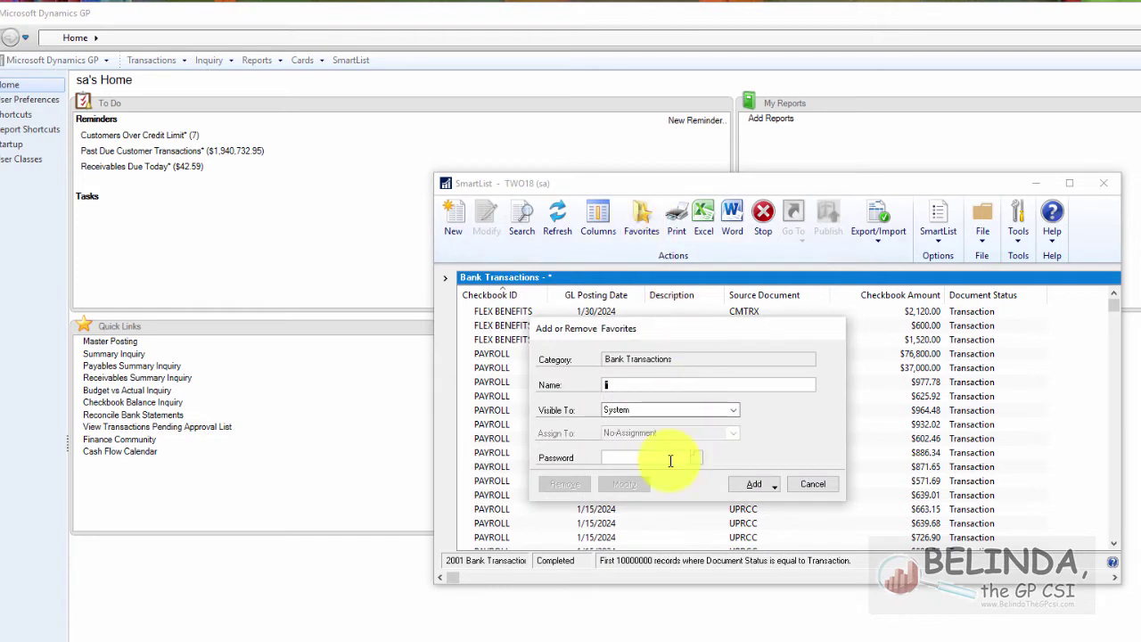
{"action": "type", "text": "B"}
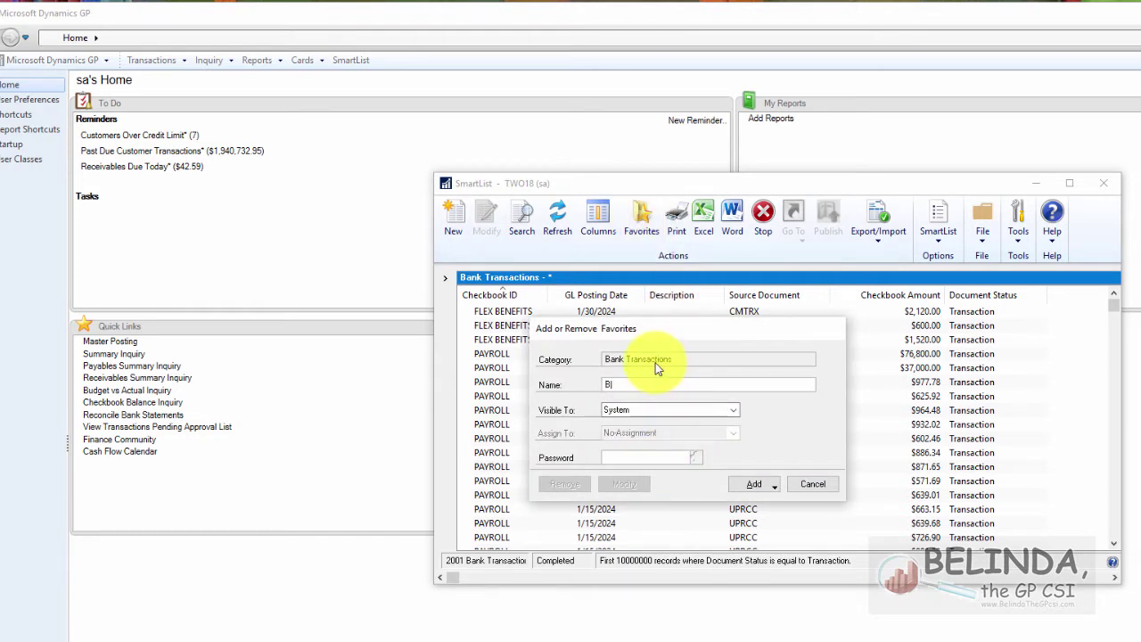
{"action": "type", "text": "ank Transactions No Receipts"}
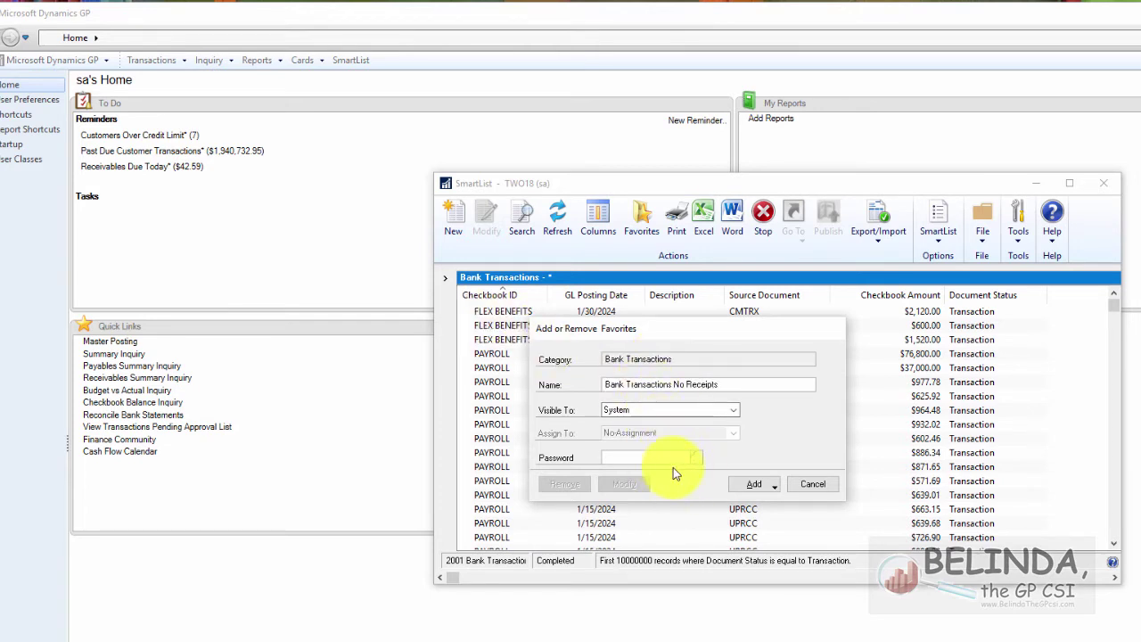
{"action": "left_click", "coordinate": [772, 488]}
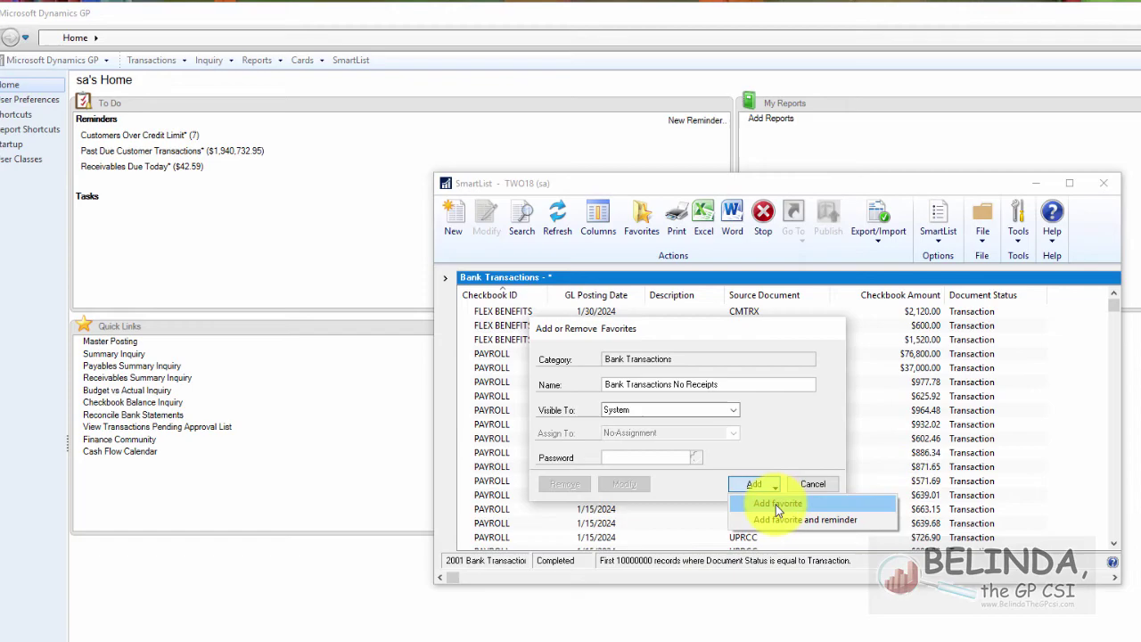
{"action": "left_click", "coordinate": [776, 505]}
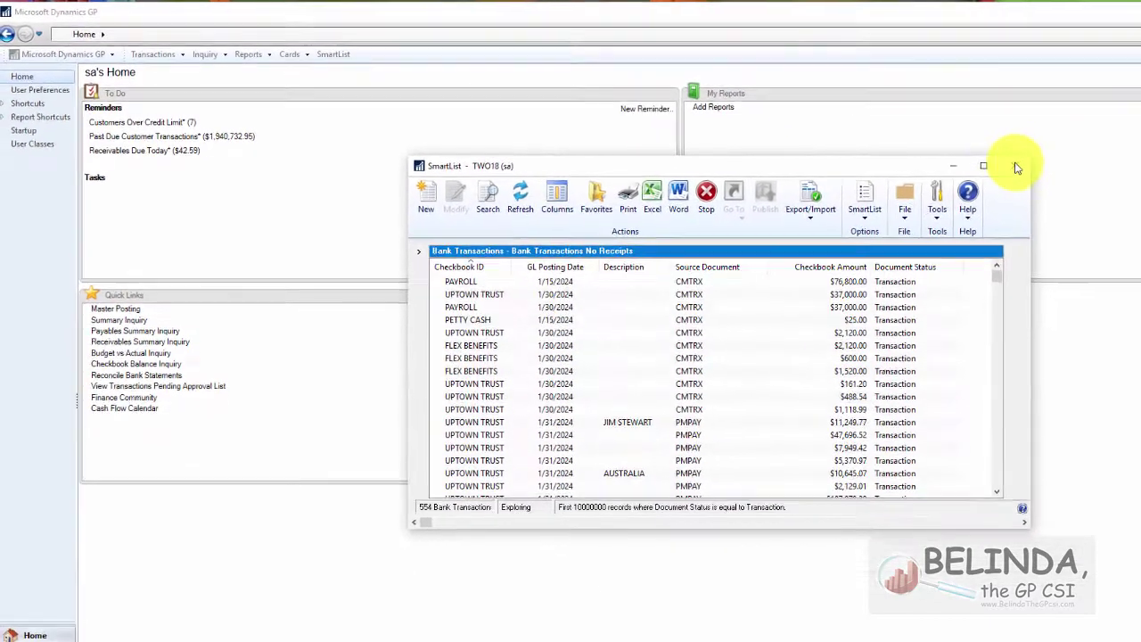
Close SmartList and confirm Bank Transactions No Receipts appears in Financial SmartList Favorites.
{"action": "left_click", "coordinate": [1017, 166]}
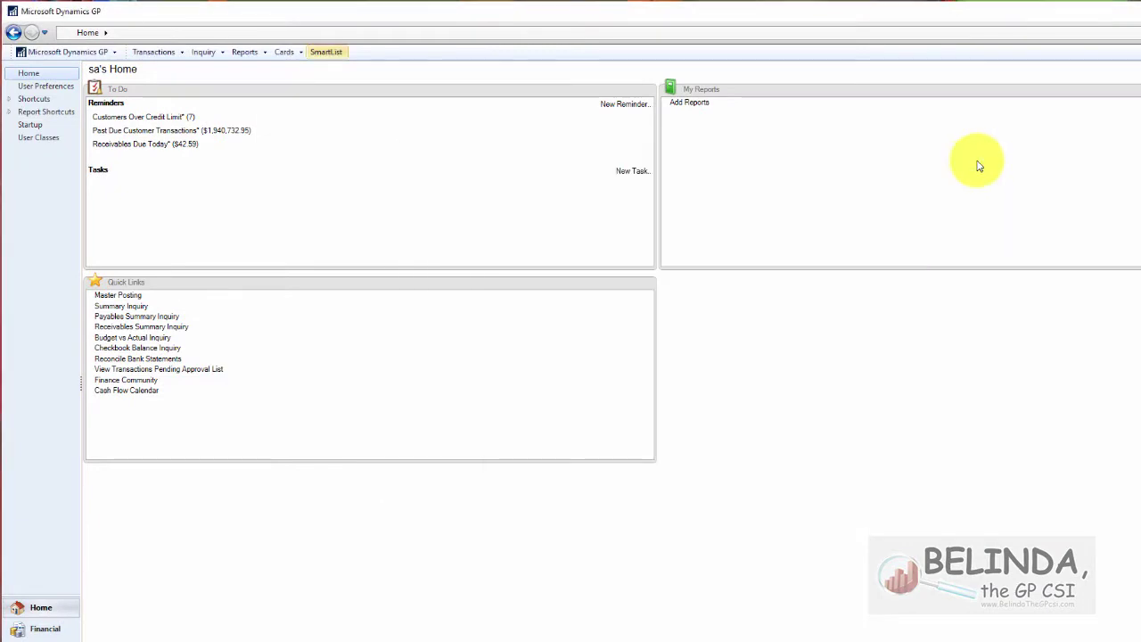
{"action": "left_click", "coordinate": [31, 634]}
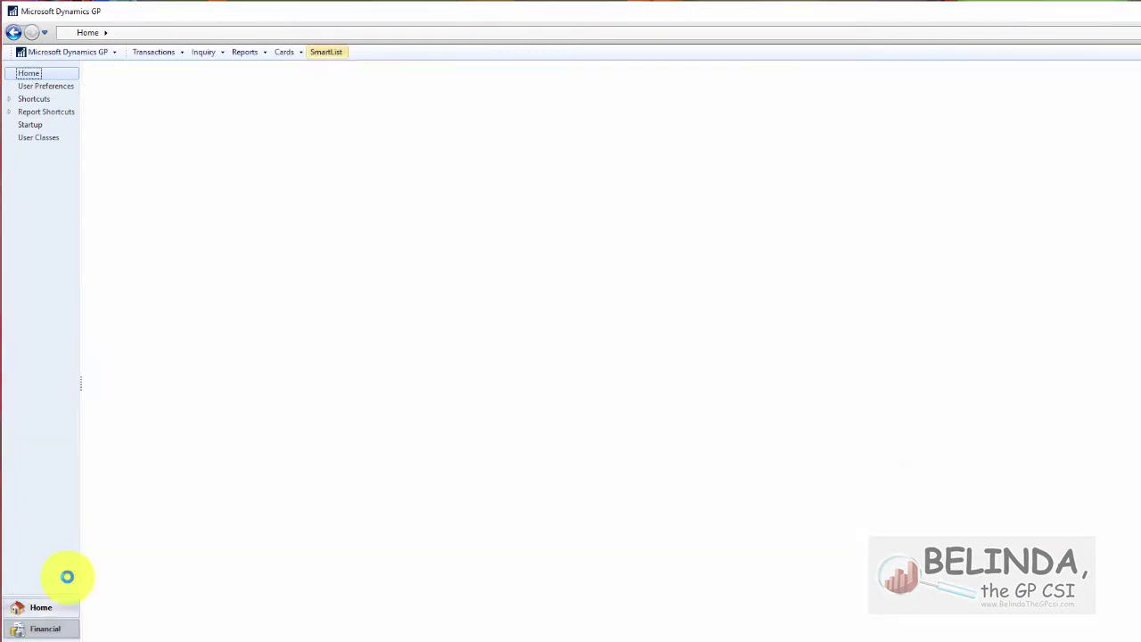
{"action": "left_click", "coordinate": [38, 191]}
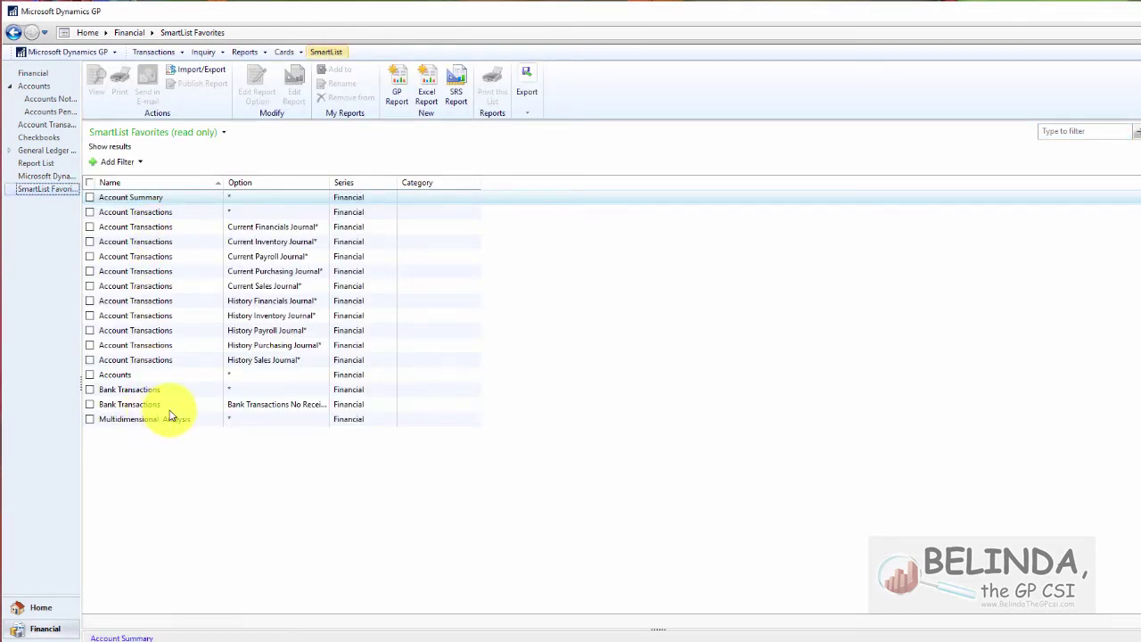
{"action": "left_click_drag", "start_coordinate": [330, 176], "coordinate": [459, 178]}
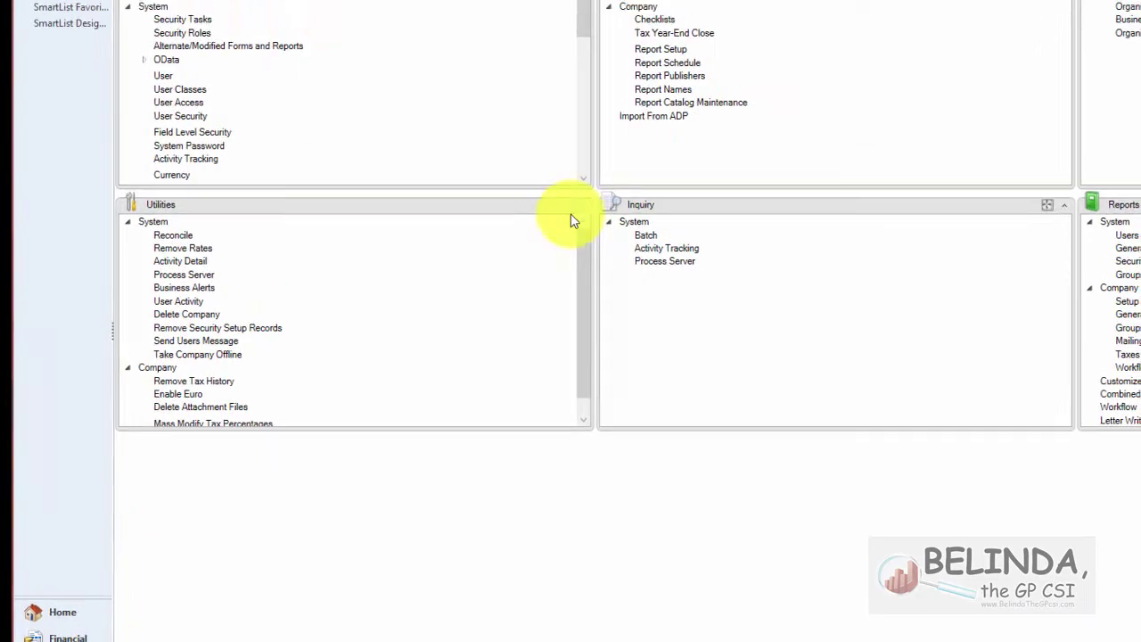
Maximize the Setup panel on the Administration page.
{"action": "left_click", "coordinate": [561, 26]}
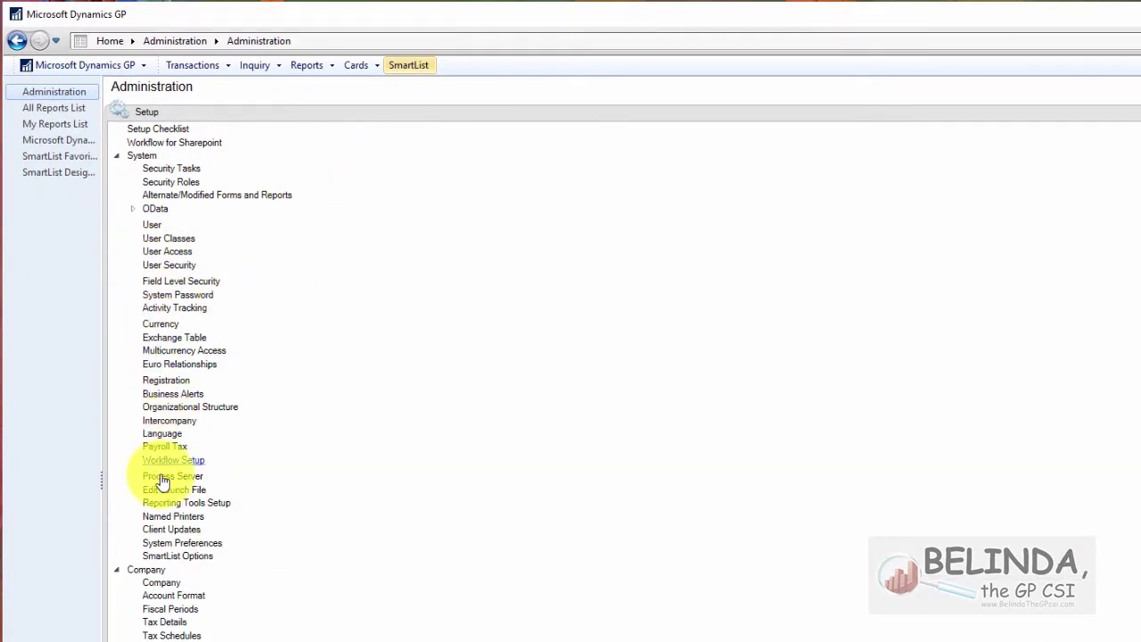
Give the Bank Transactions SmartList defaults a Document Status column and 10,000,000 maximum records.
{"action": "left_click", "coordinate": [176, 558]}
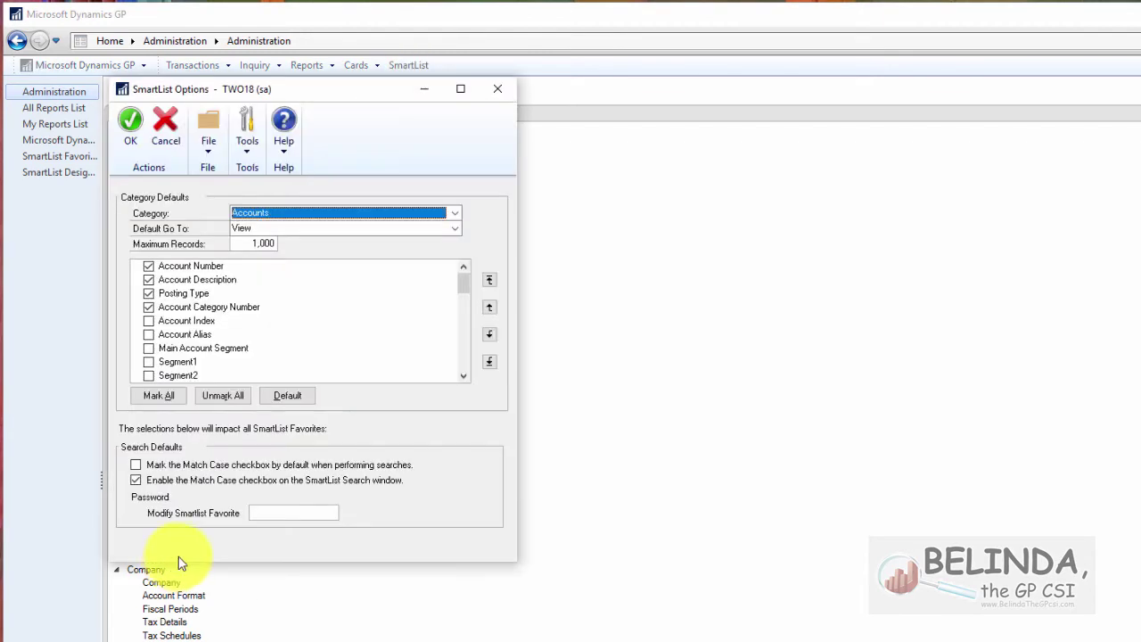
{"action": "left_click", "coordinate": [308, 213]}
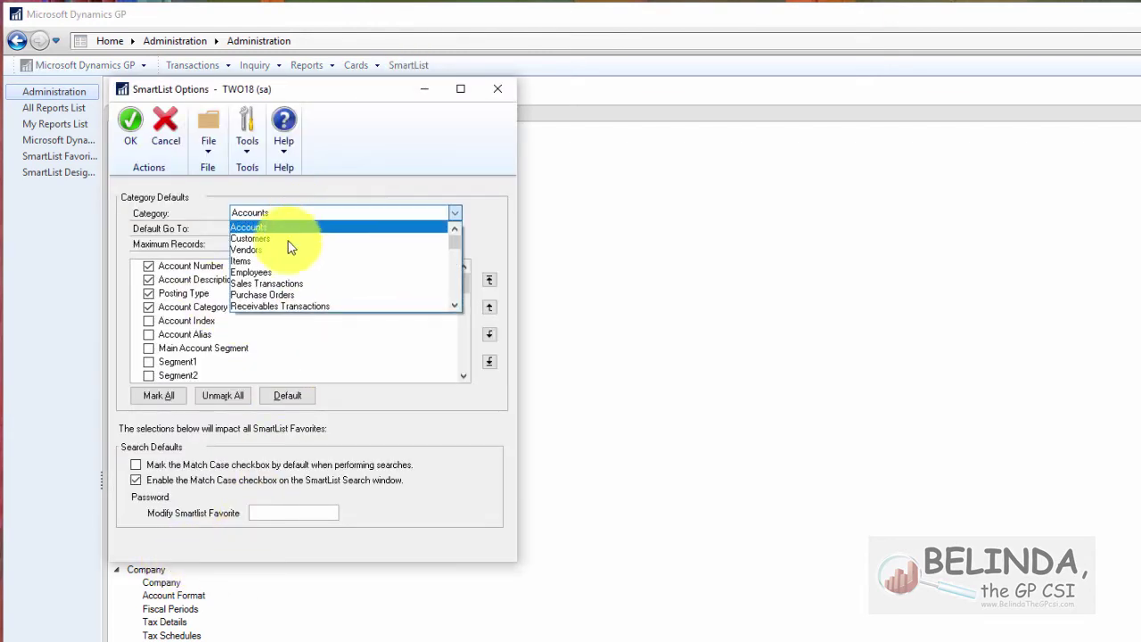
{"action": "scroll", "coordinate": [289, 276], "scroll_direction": "down", "scroll_amount": 6}
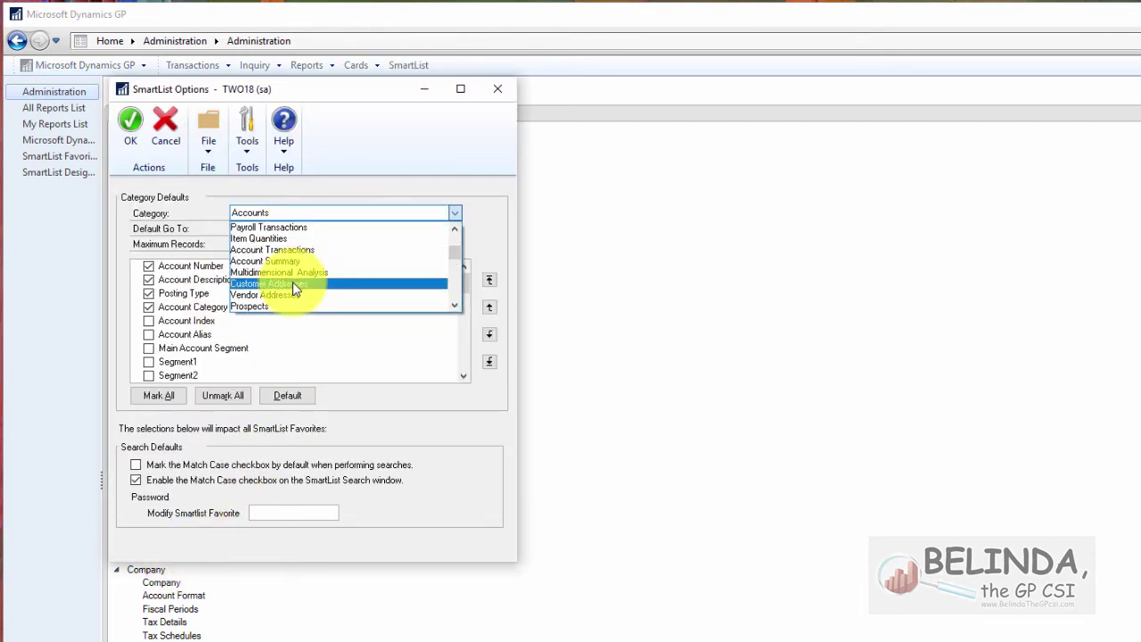
{"action": "left_click", "coordinate": [294, 287]}
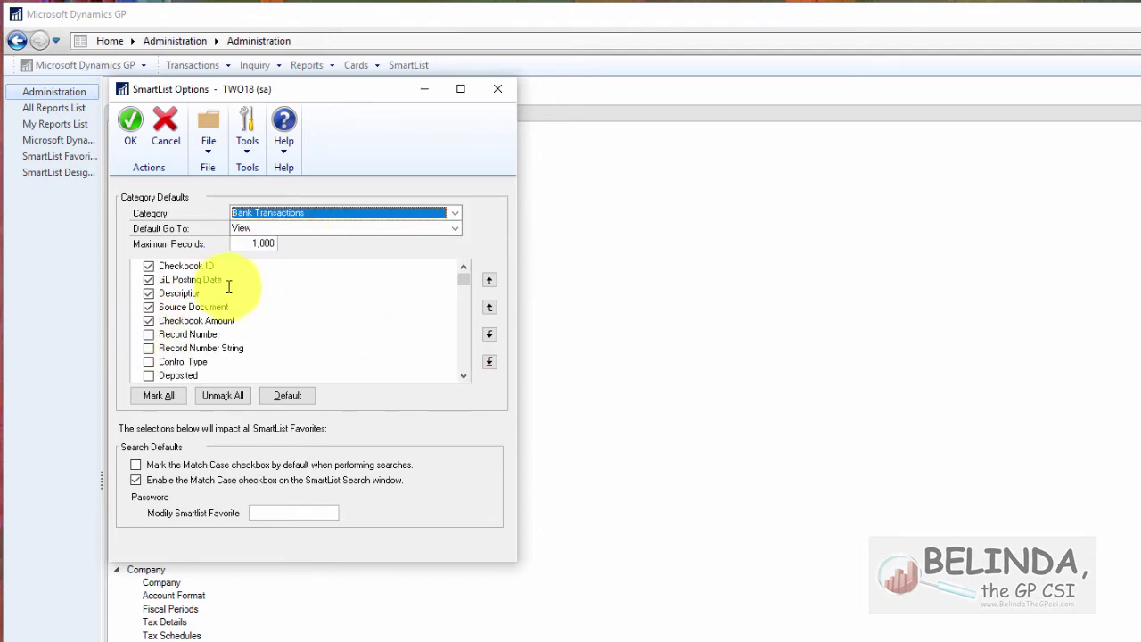
{"action": "left_click", "coordinate": [464, 377]}
{"action": "left_click_drag", "start_coordinate": [464, 377], "coordinate": [455, 378]}
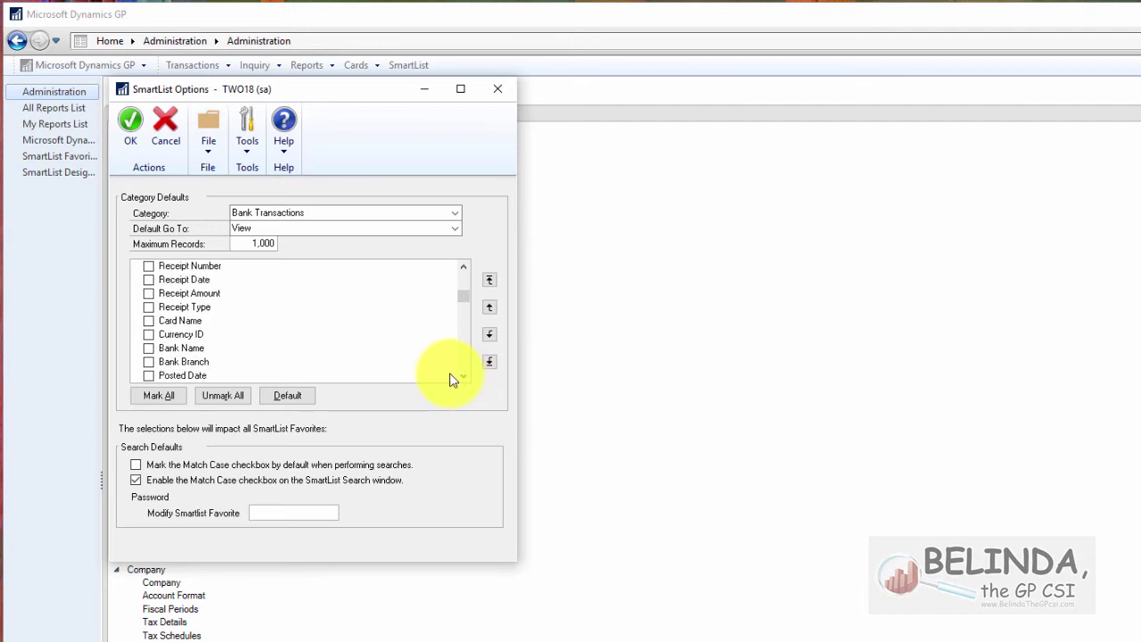
{"action": "scroll", "coordinate": [463, 294], "scroll_direction": "up", "scroll_amount": 5}
{"action": "left_click_drag", "start_coordinate": [463, 378], "coordinate": [462, 378]}
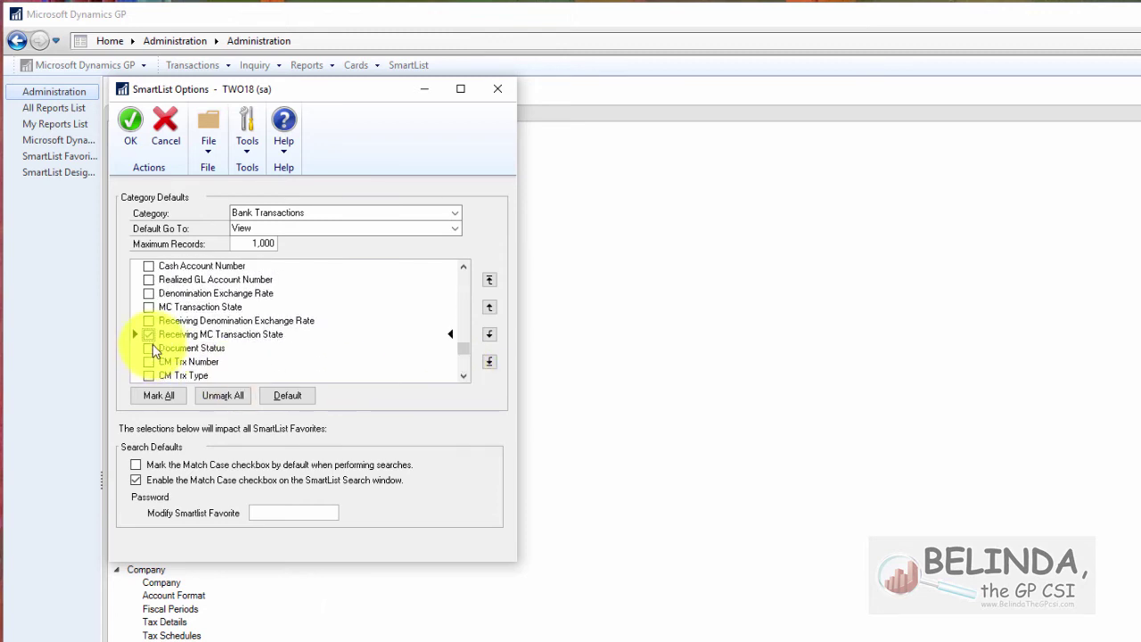
{"action": "left_click", "coordinate": [147, 348]}
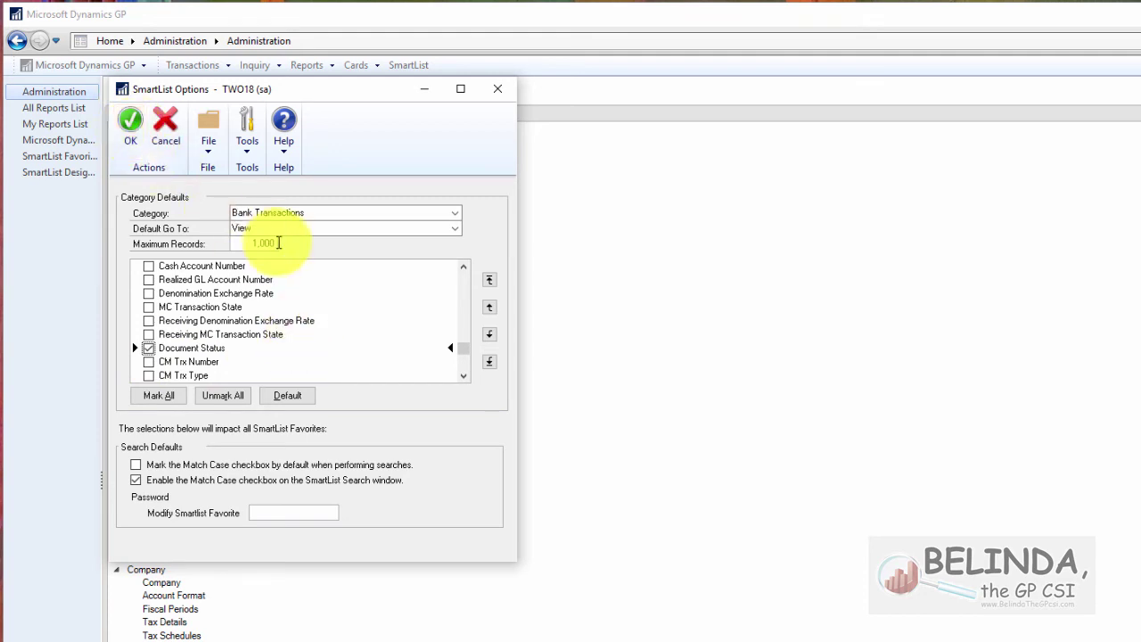
{"action": "double_click", "coordinate": [267, 244]}
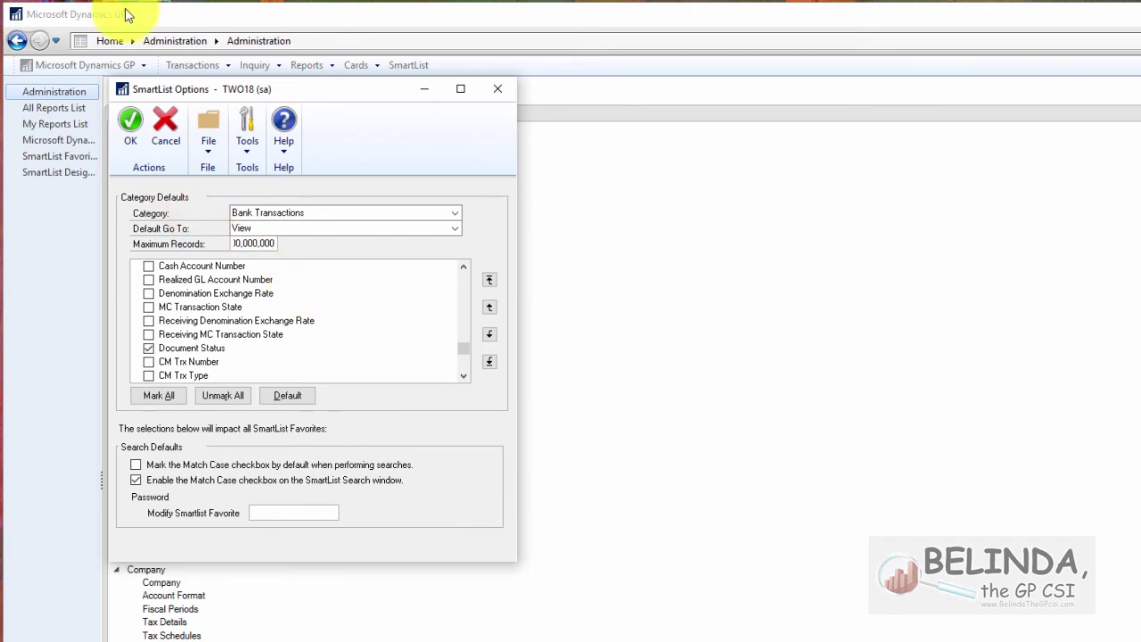
{"action": "left_click", "coordinate": [128, 119]}
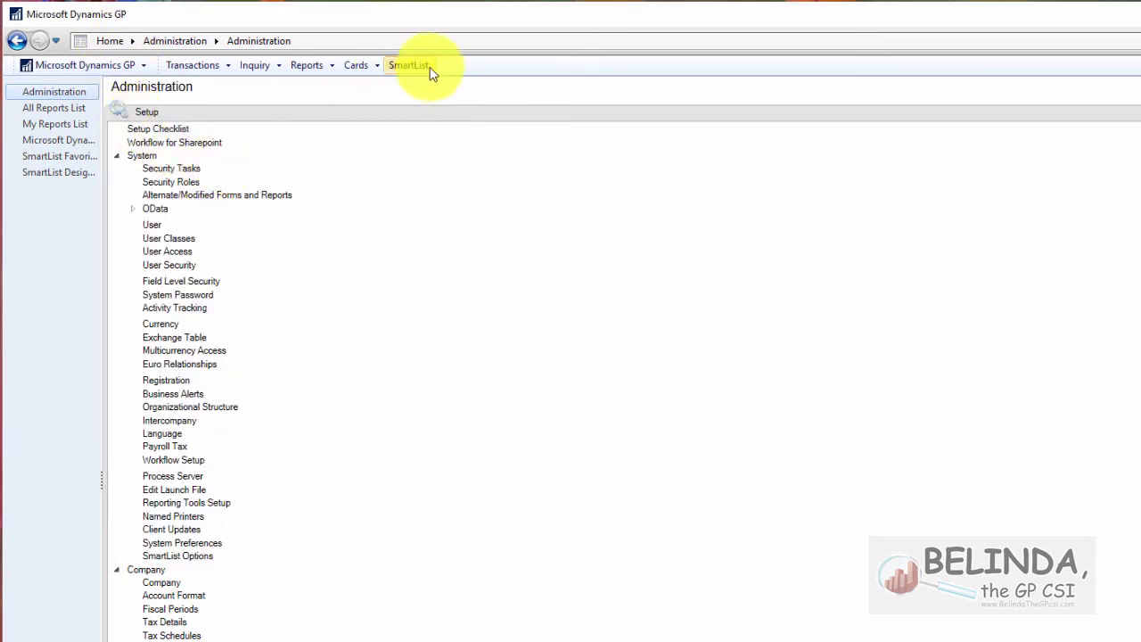
Reopen SmartList on the default Bank Transactions list to verify the Document Status column.
{"action": "left_click", "coordinate": [408, 65]}
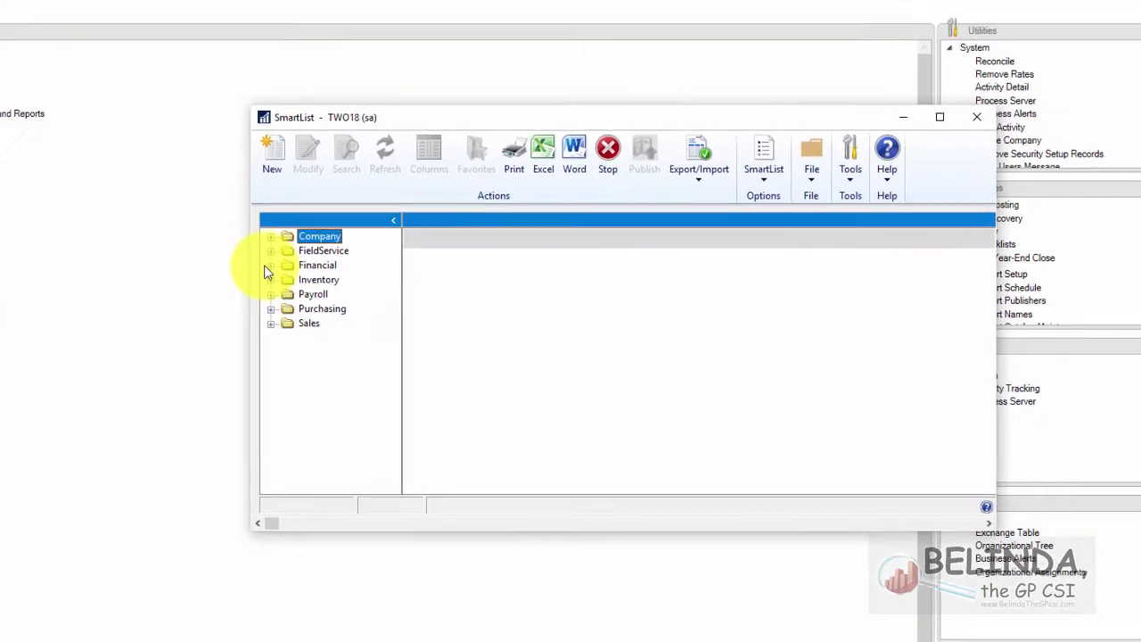
{"action": "left_click", "coordinate": [269, 265]}
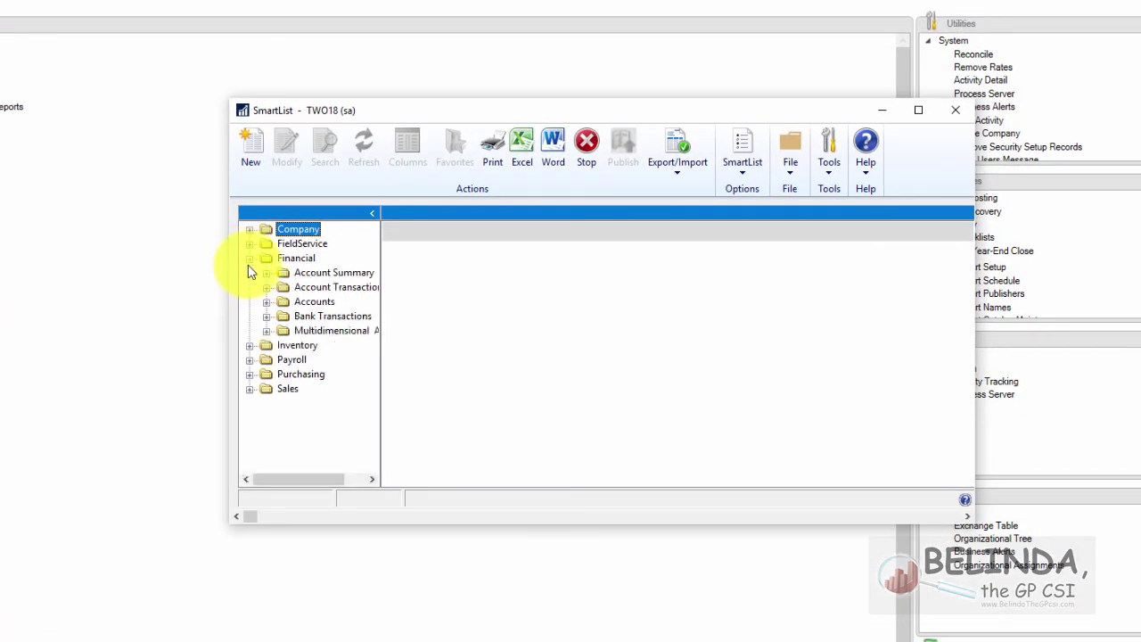
{"action": "left_click", "coordinate": [291, 324]}
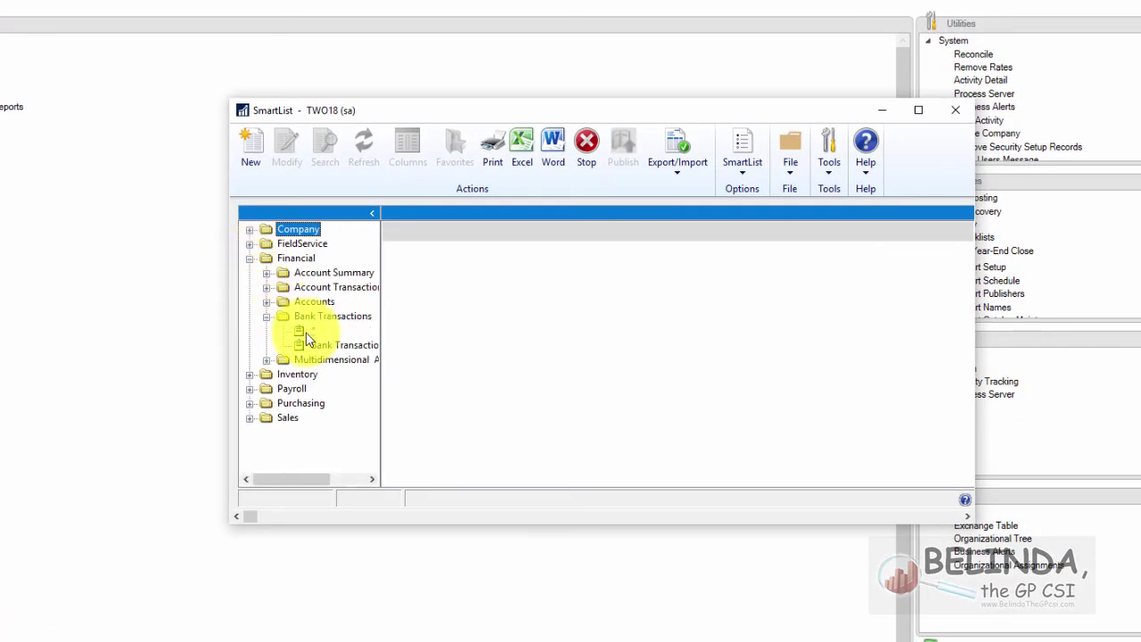
{"action": "left_click", "coordinate": [305, 333]}
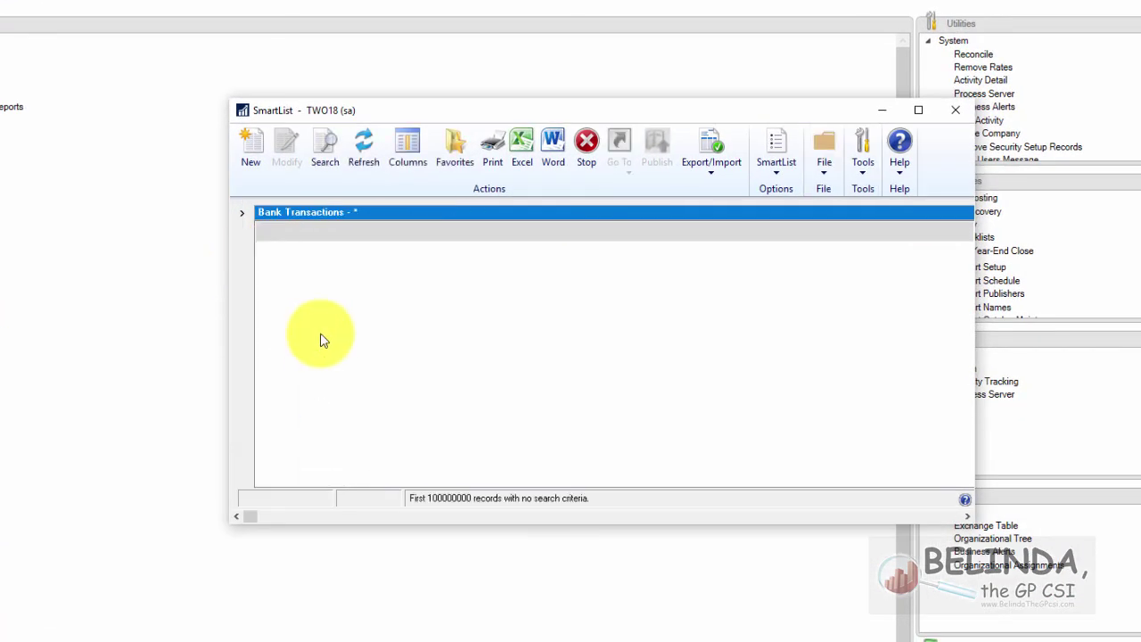